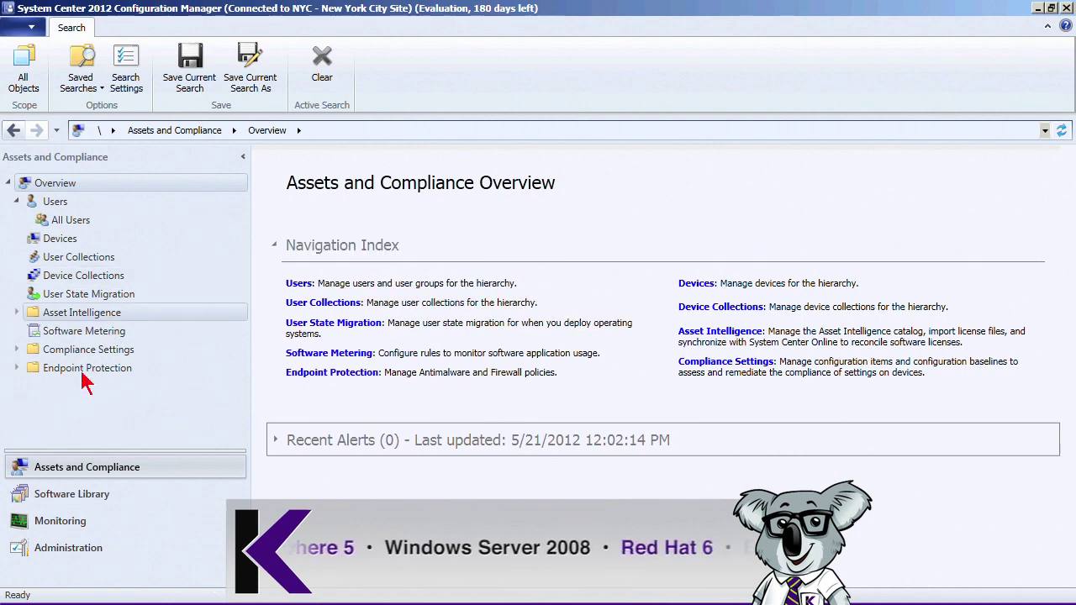
In the Administration workspace, open the Sites node under Site Configuration.
left_click(53, 559)
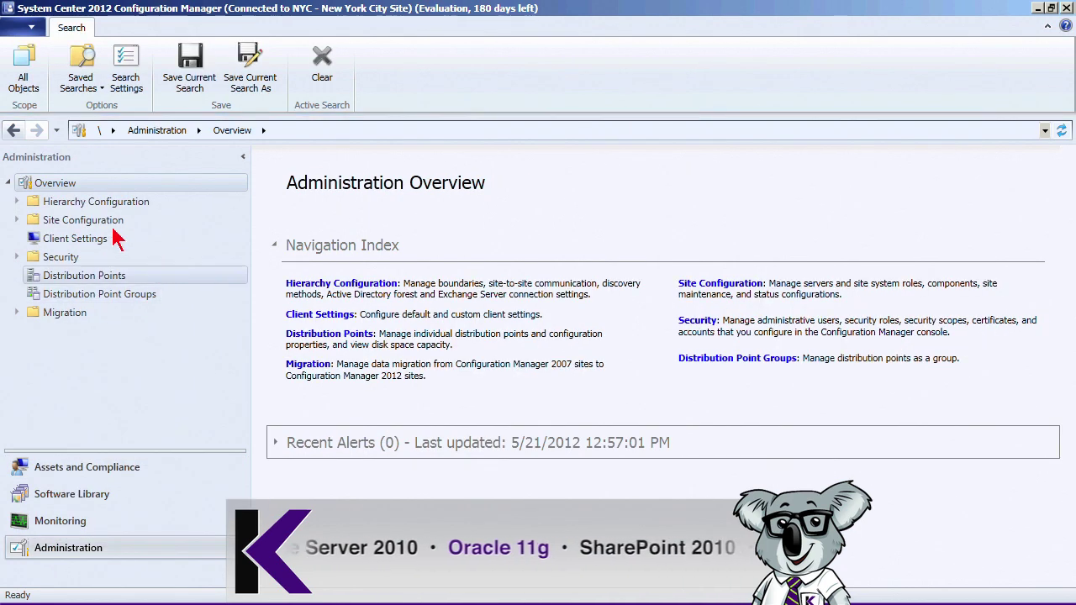
left_click(17, 203)
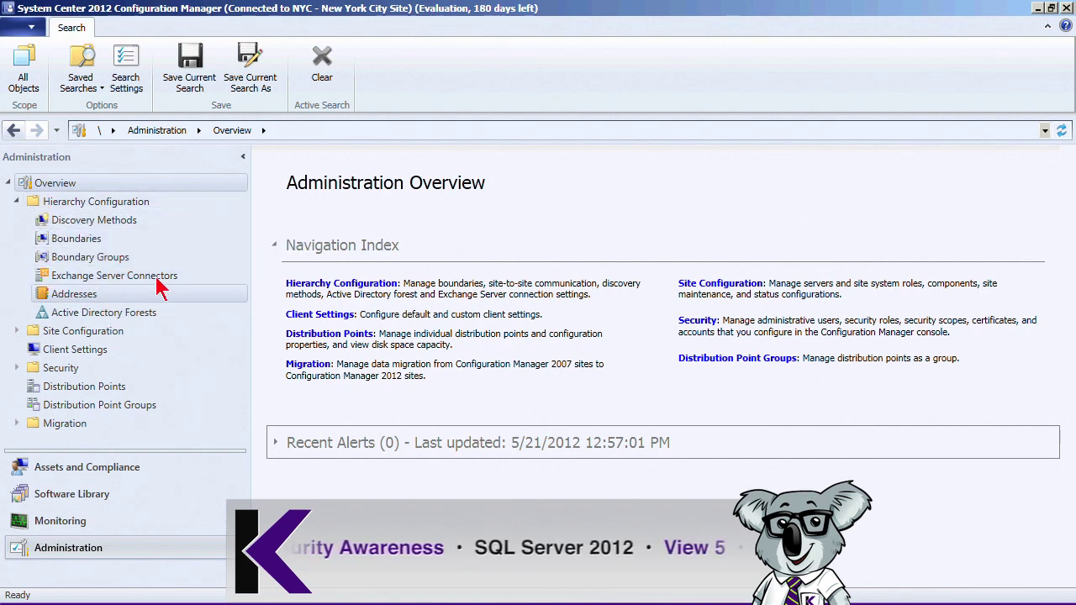
left_click(17, 203)
left_click(16, 220)
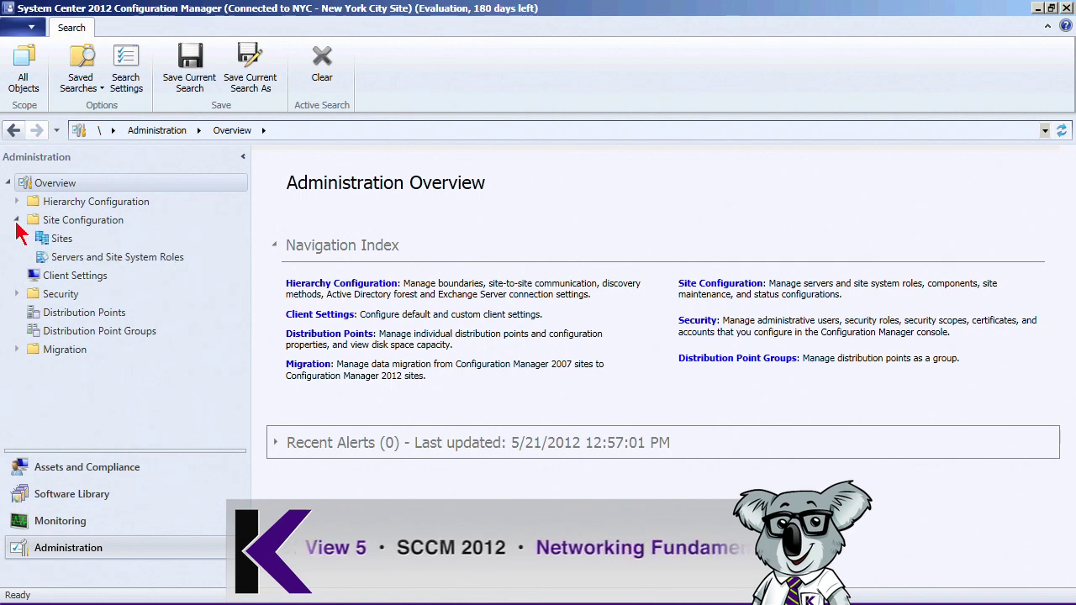
left_click(55, 241)
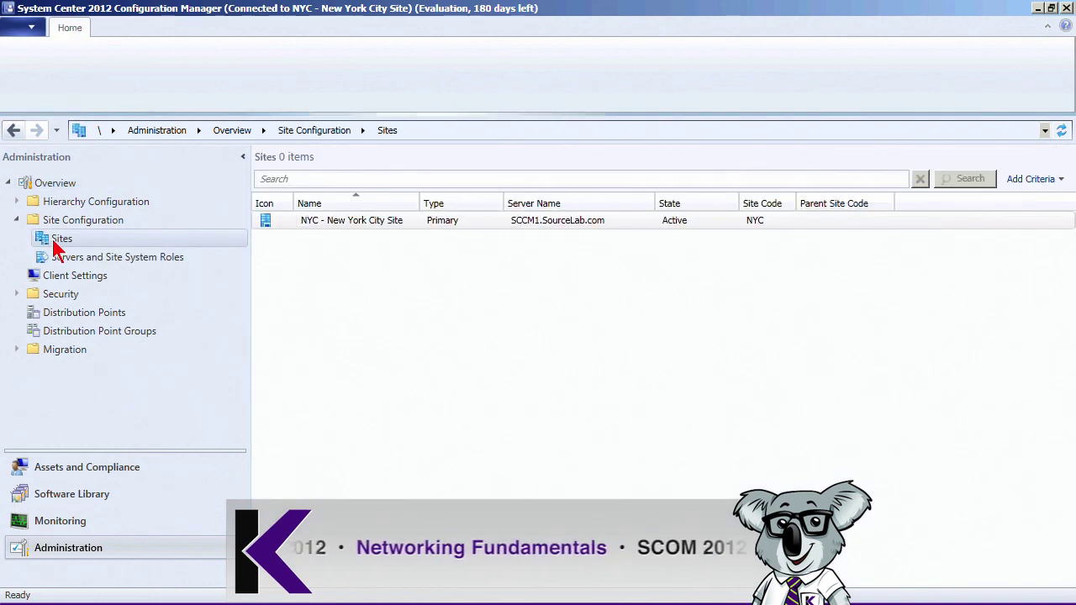
Select the NYC - New York City Site and bring up its context menu.
left_click(339, 225)
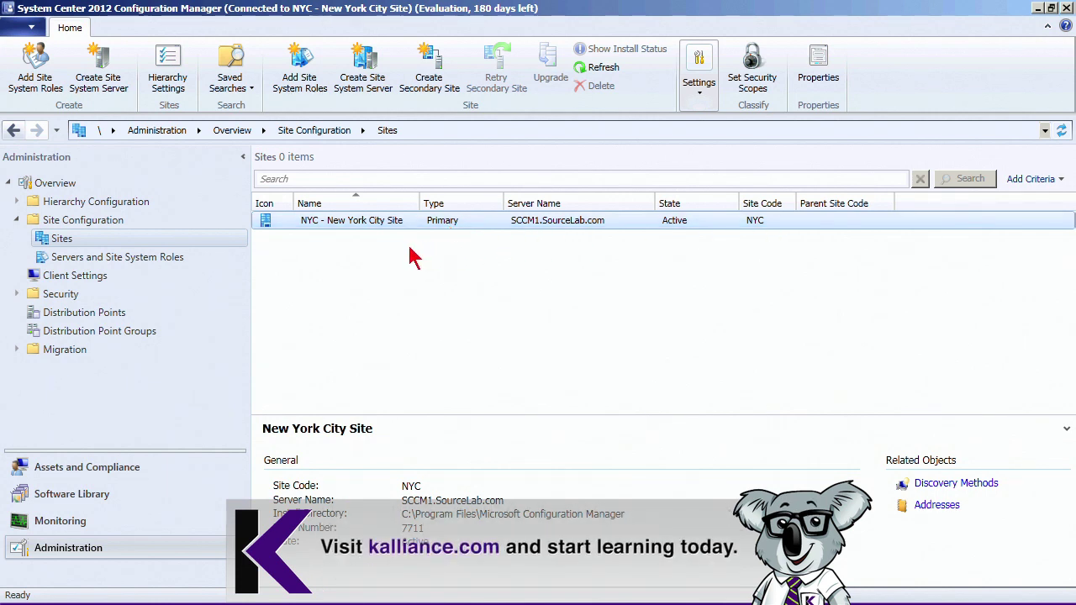
right_click(339, 228)
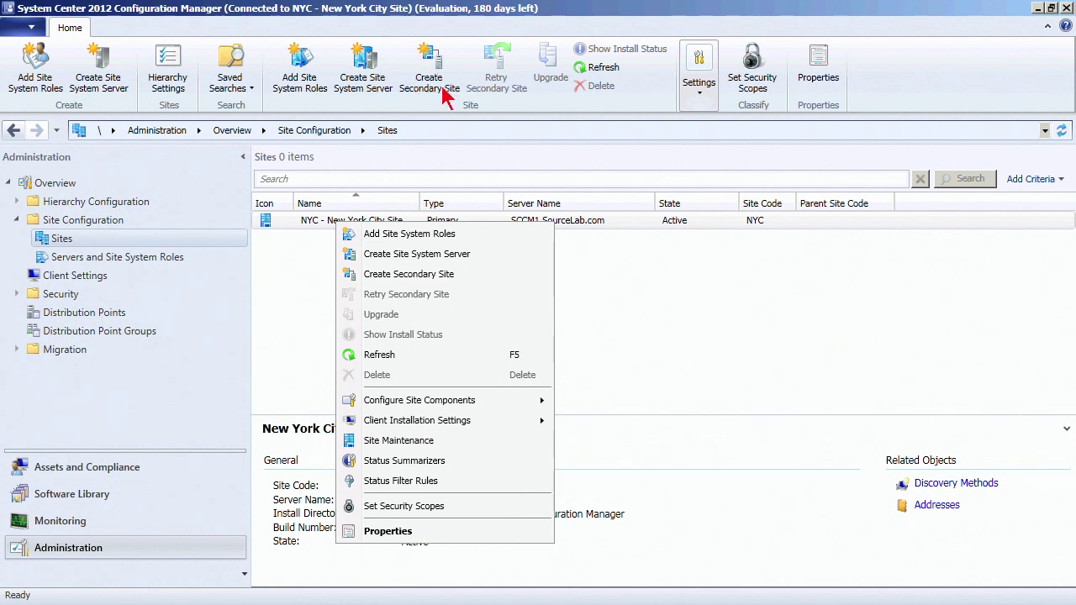
Create secondary site MIA on sccm2.sourcelab.com named Miami Secondary Site.
left_click(380, 277)
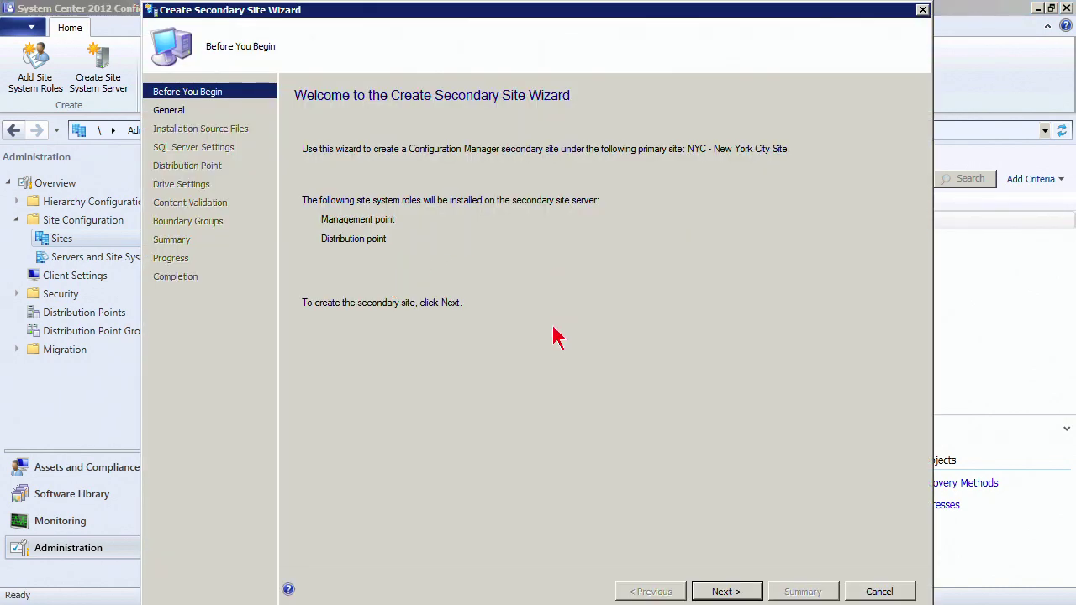
left_click(725, 592)
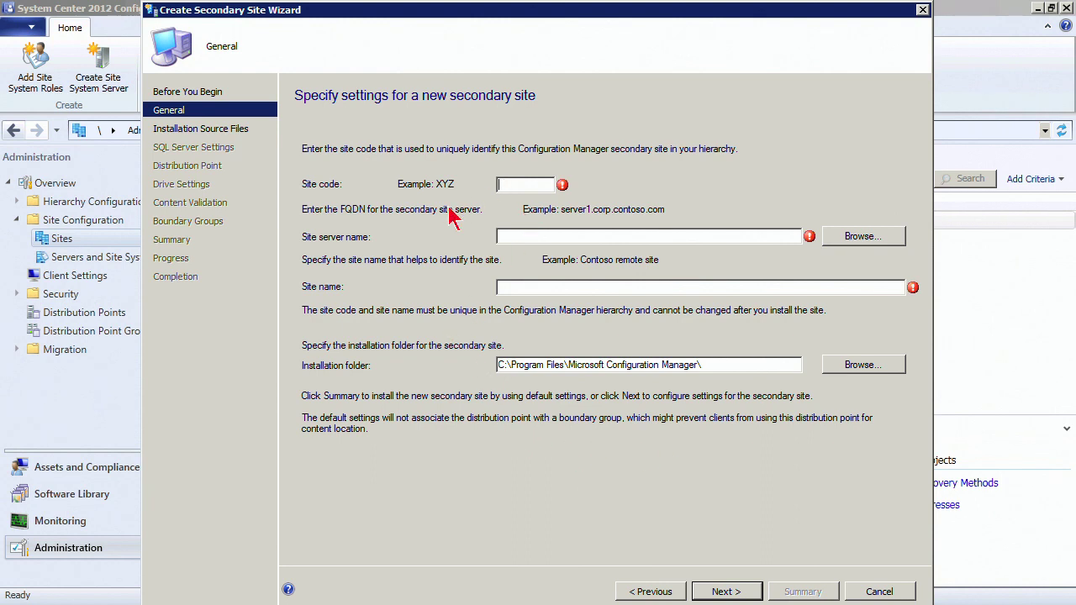
type("MIA")
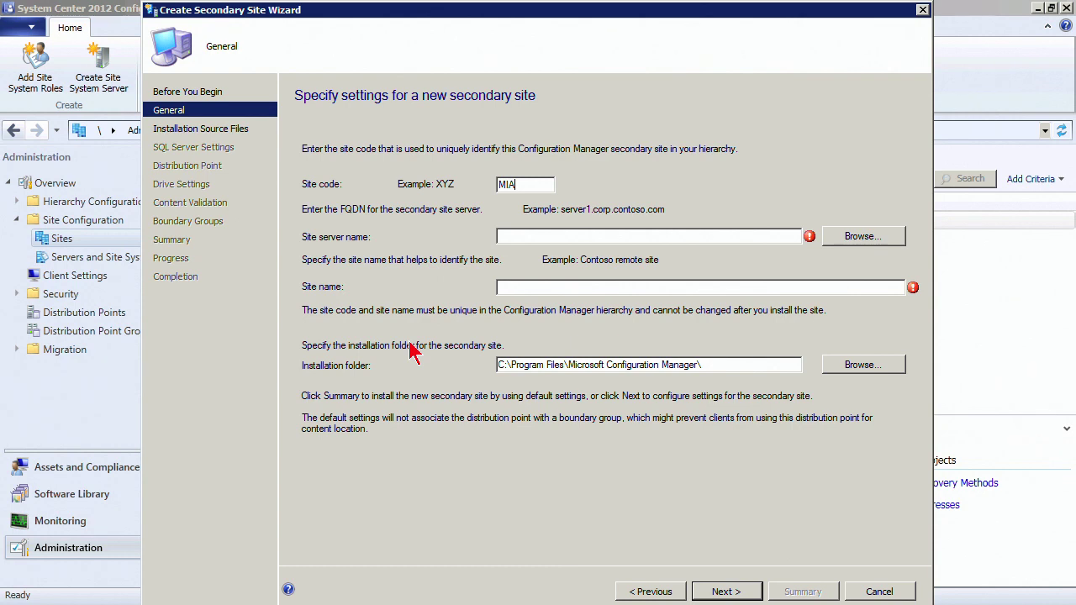
type("sccm2.sourcelab.com")
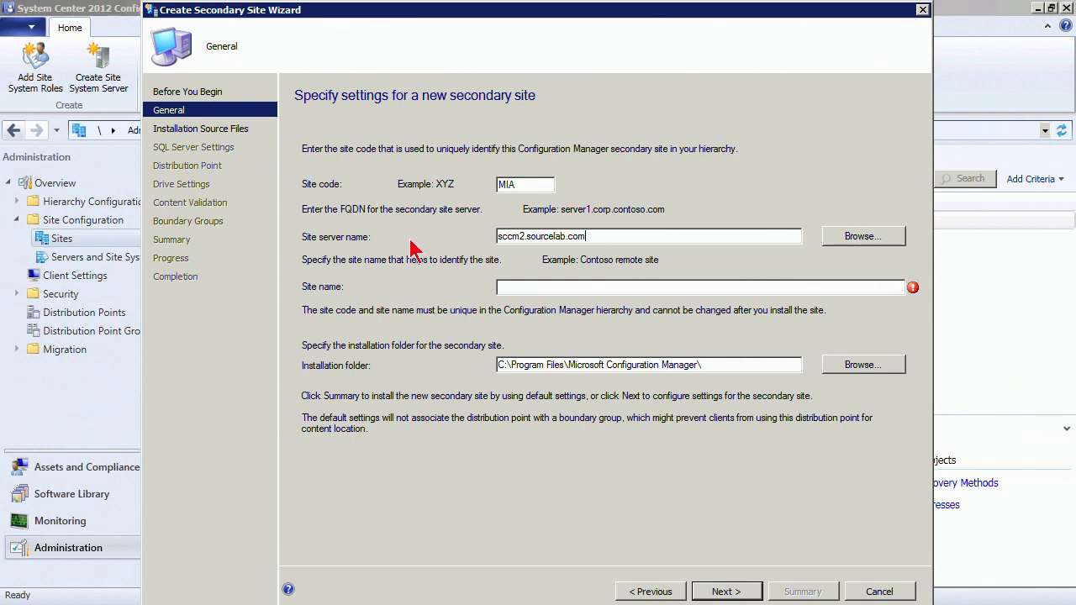
left_click(533, 286)
type("Miami Secondary Site")
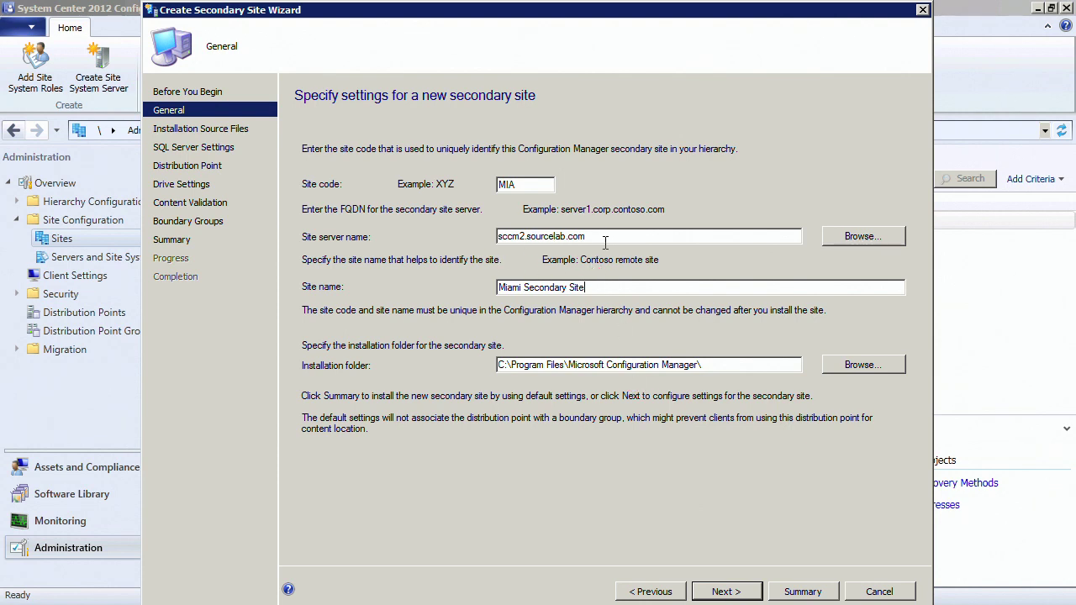
left_click(715, 591)
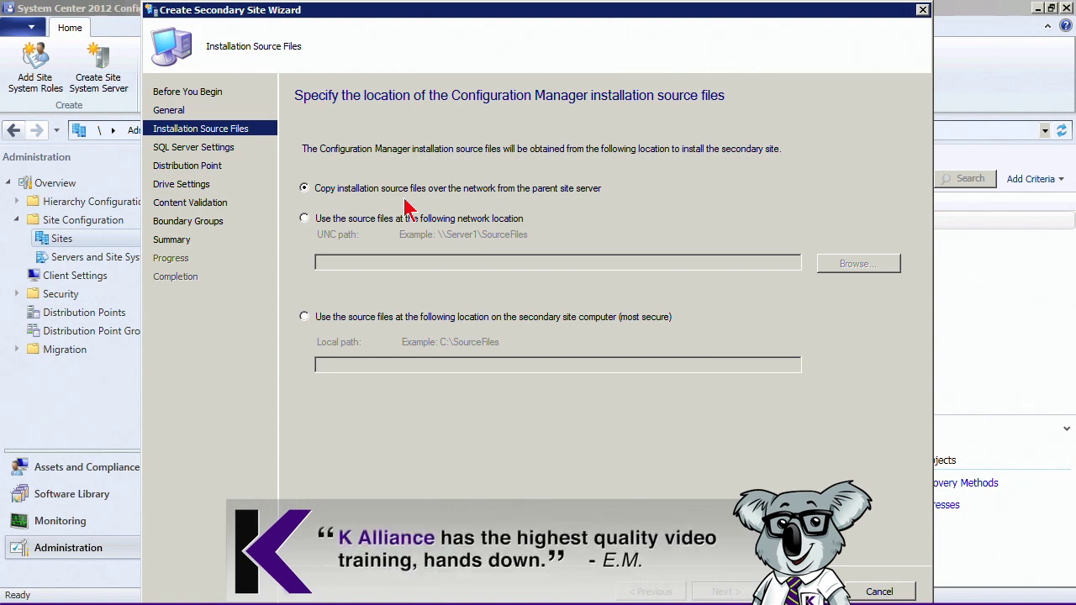
Take installation source files from local path d:\ on the secondary site computer.
left_click(365, 219)
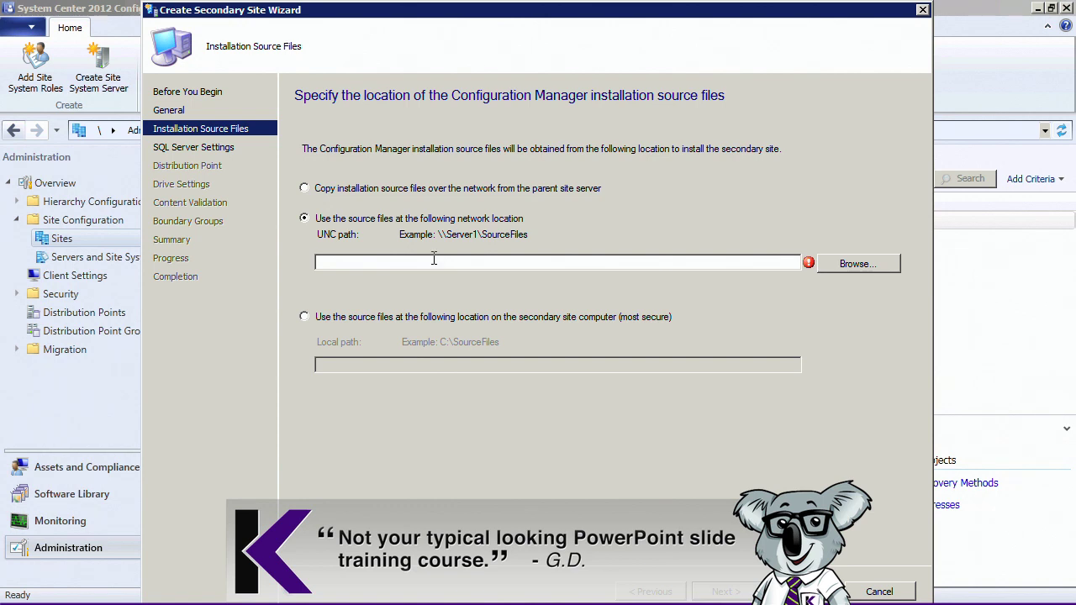
left_click(341, 328)
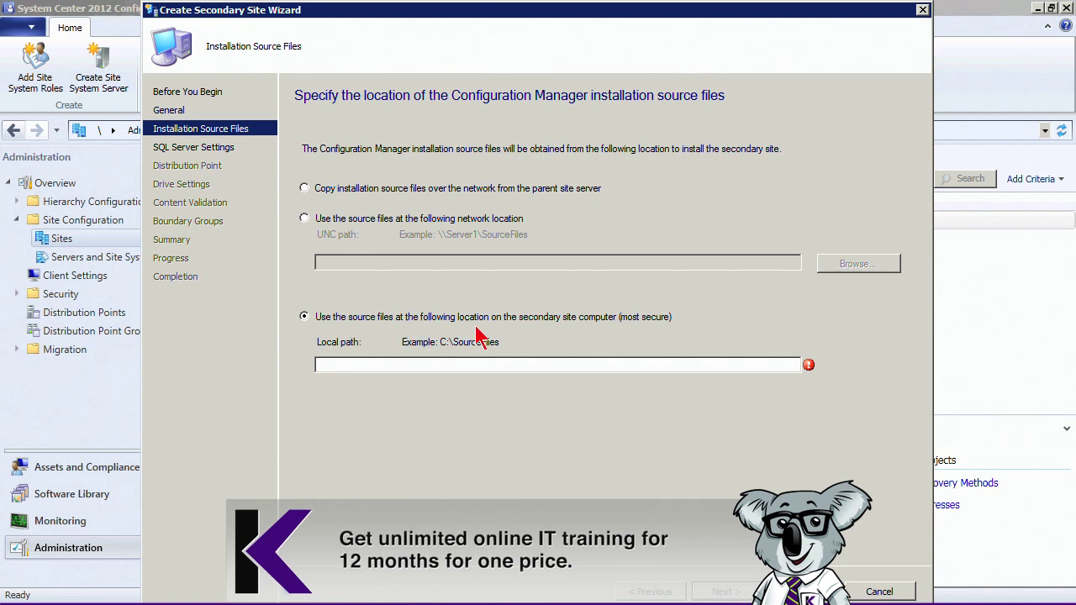
left_click(433, 364)
type("d:\\")
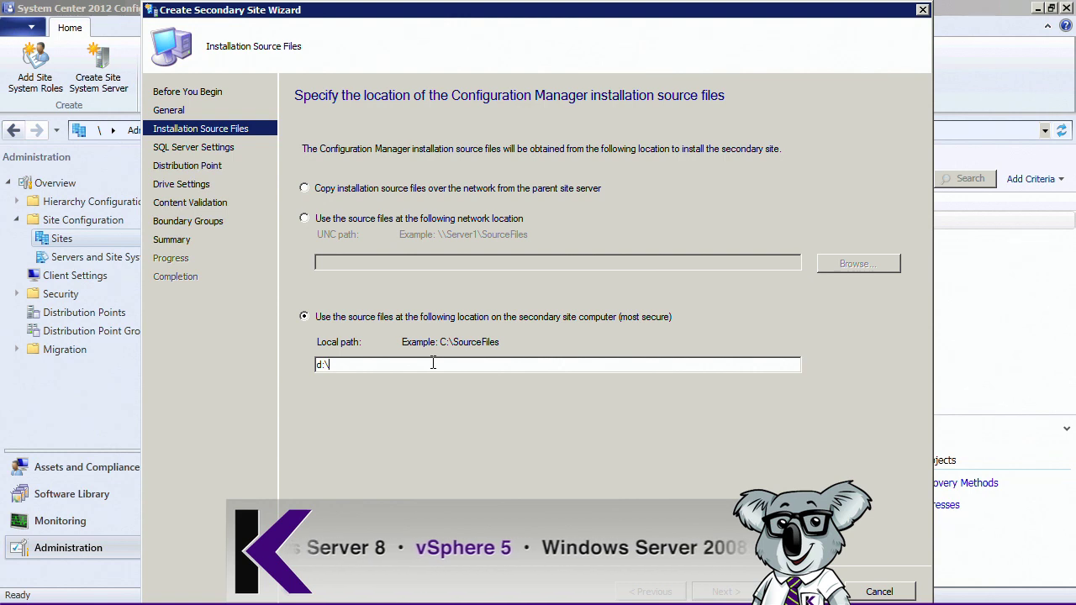
left_click(444, 486)
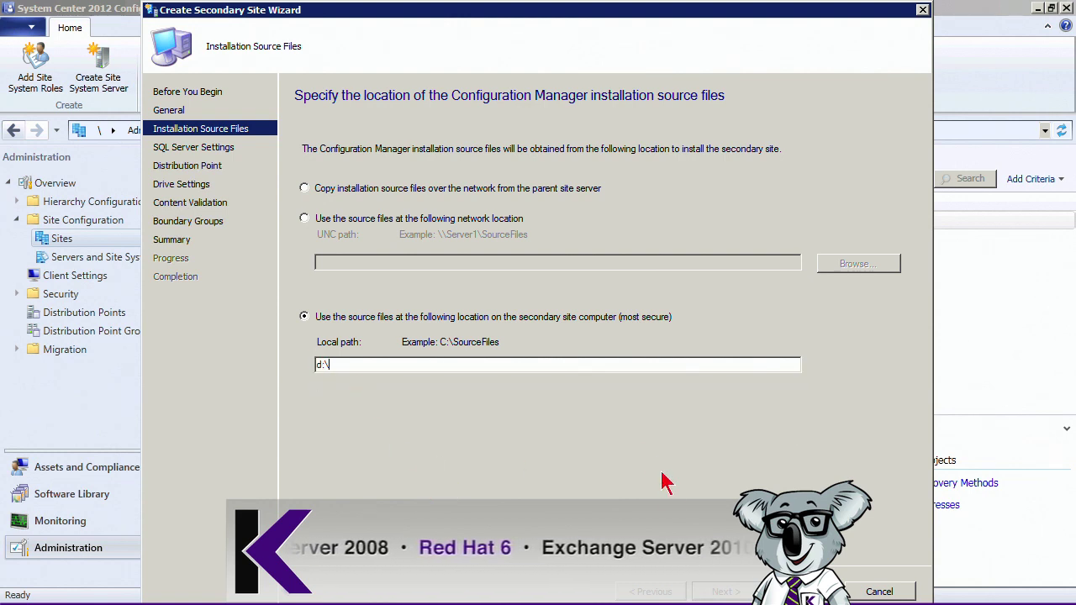
Install a local SQL Server Express copy using service port 1433 and broker port 4022.
left_click(727, 592)
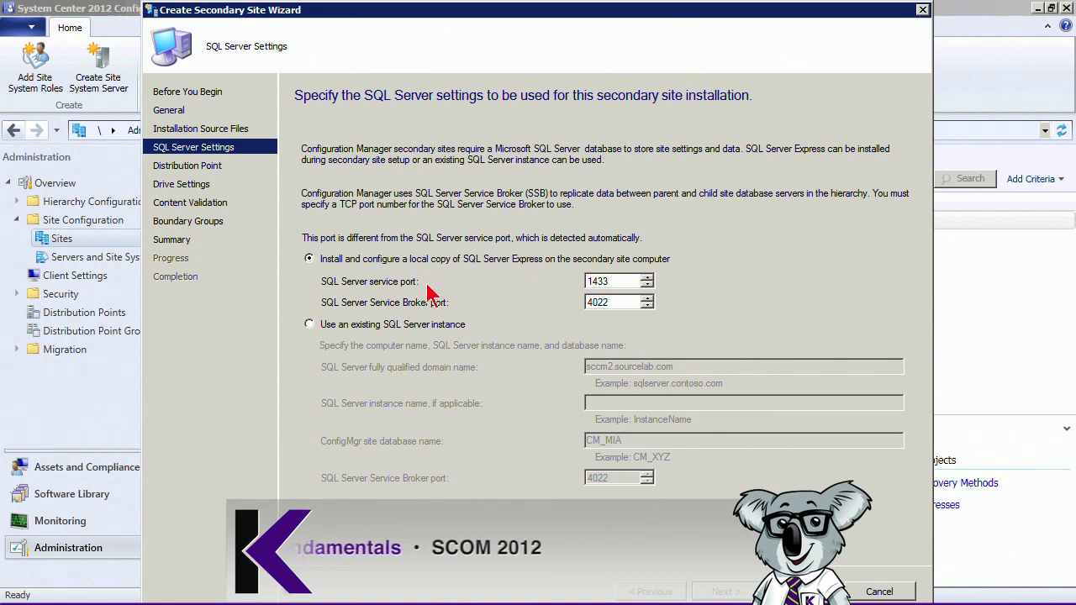
left_click(357, 327)
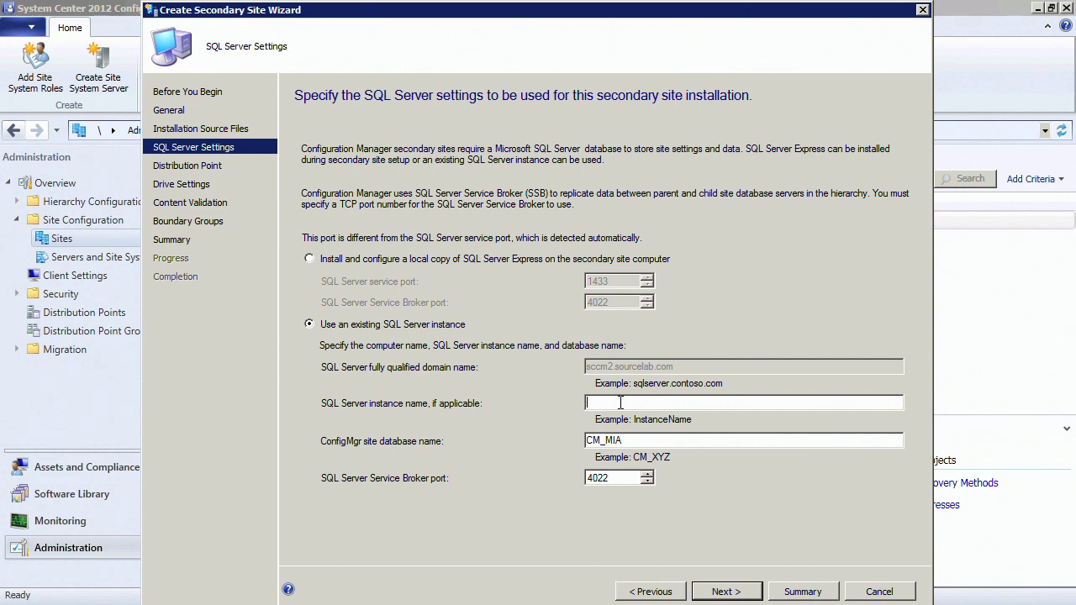
left_click_drag(621, 440, 547, 440)
left_click(343, 262)
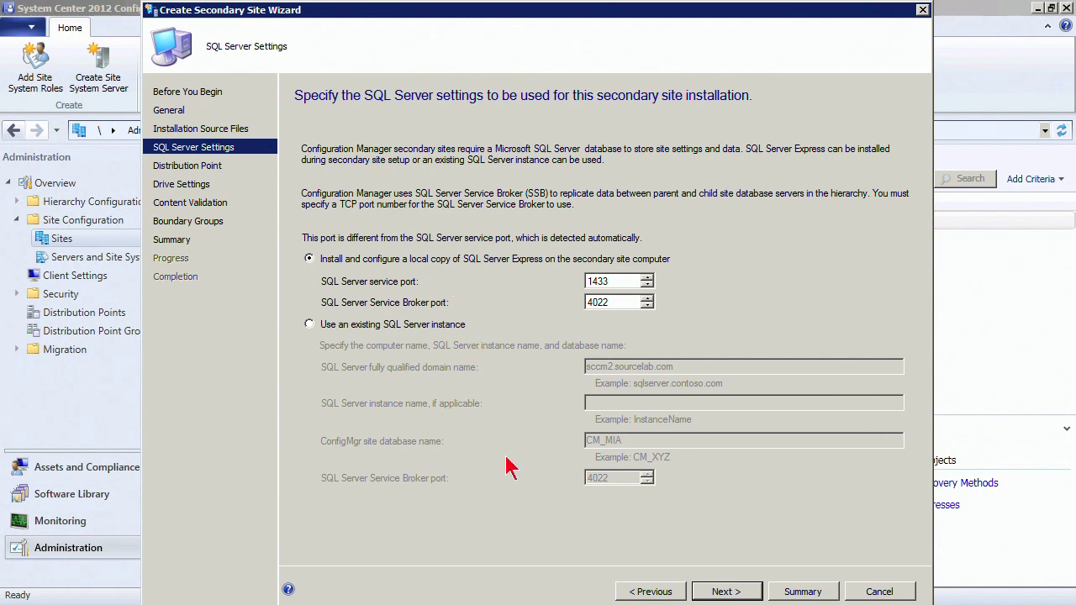
Enable IIS installation, use HTTP without anonymous access, and keep the self-signed certificate.
left_click(727, 591)
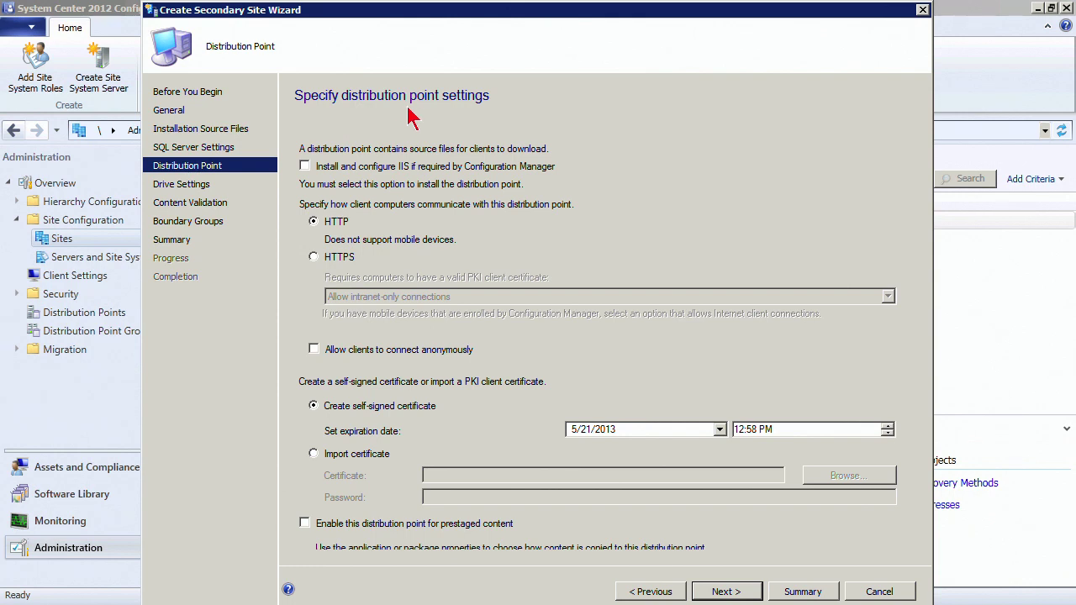
left_click(345, 168)
left_click(340, 256)
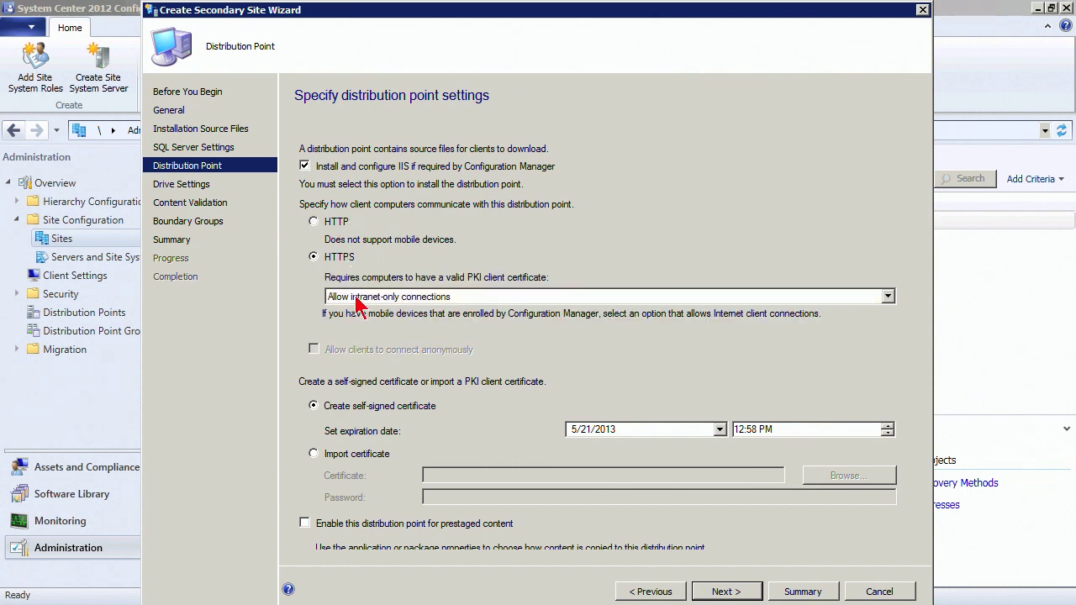
left_click(353, 296)
left_click(416, 311)
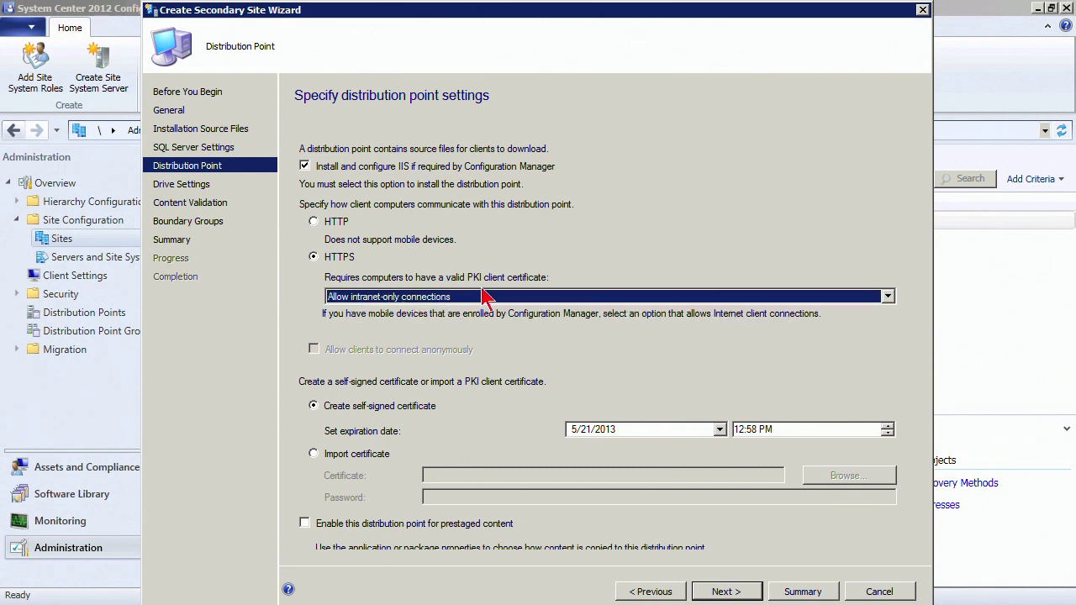
left_click(329, 222)
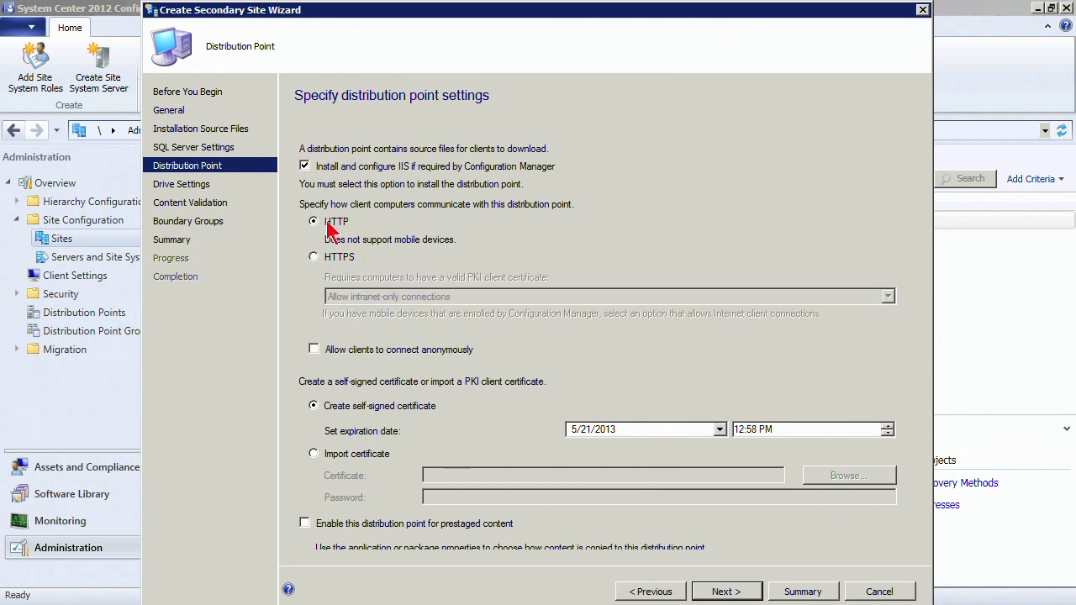
left_click(333, 349)
left_click(314, 350)
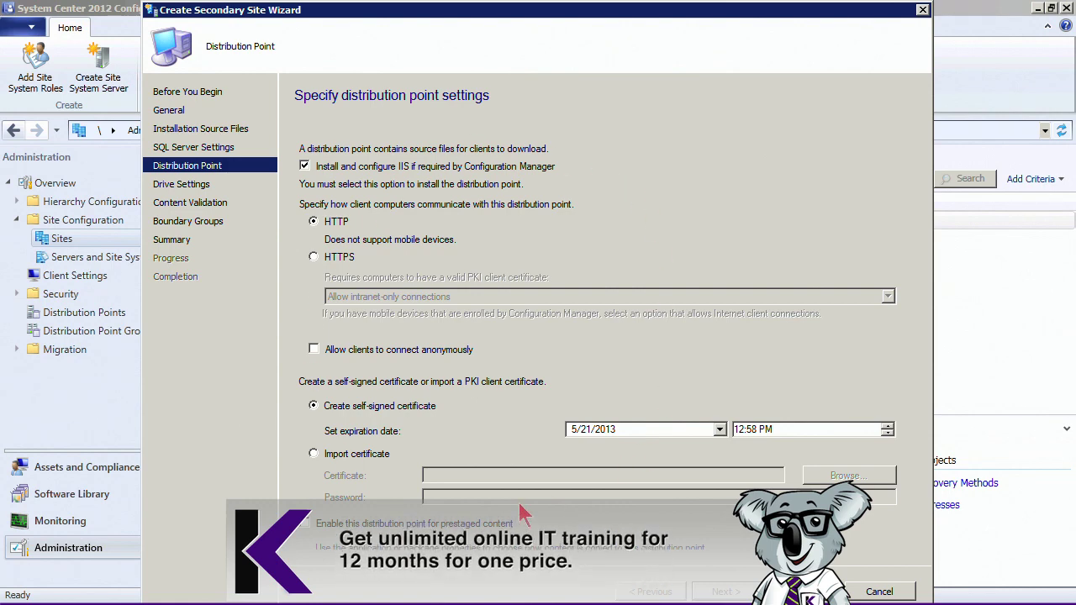
left_click(724, 593)
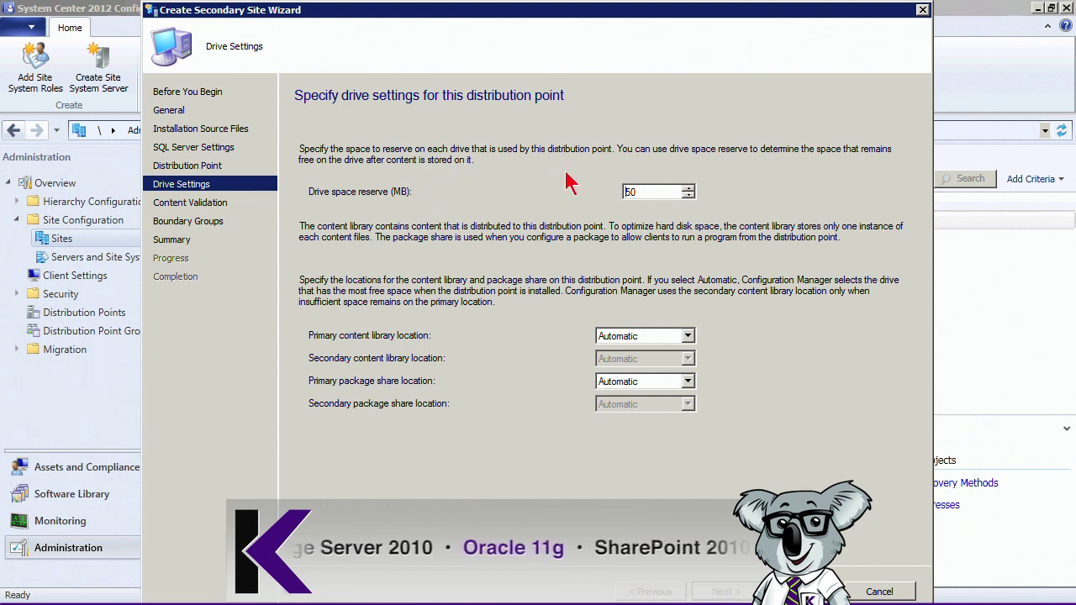
Reserve 150 MB of drive space, leaving content library and package share on Automatic.
type("1")
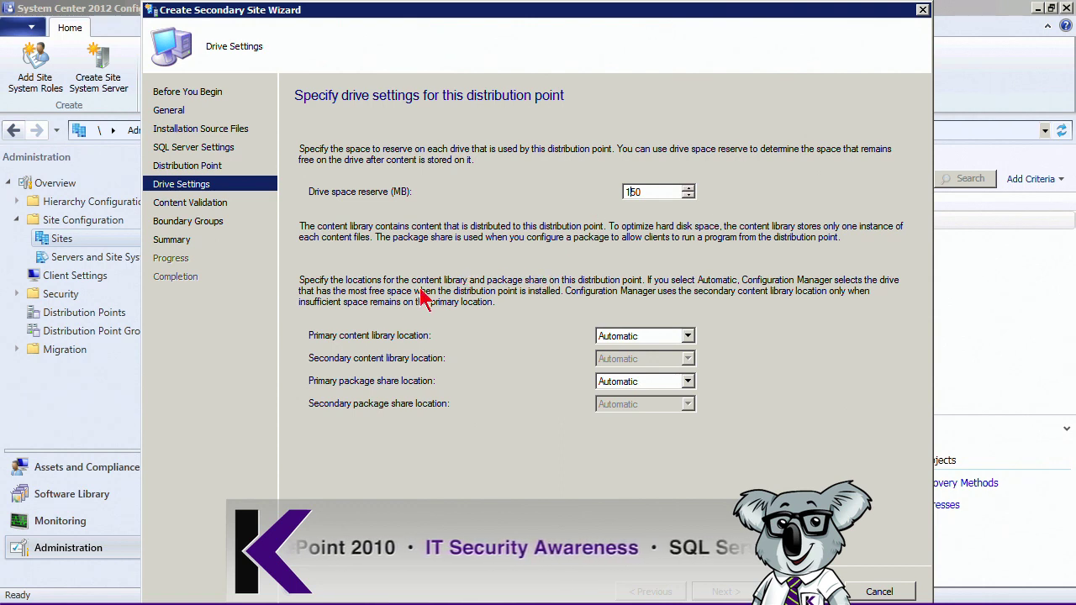
left_click(688, 336)
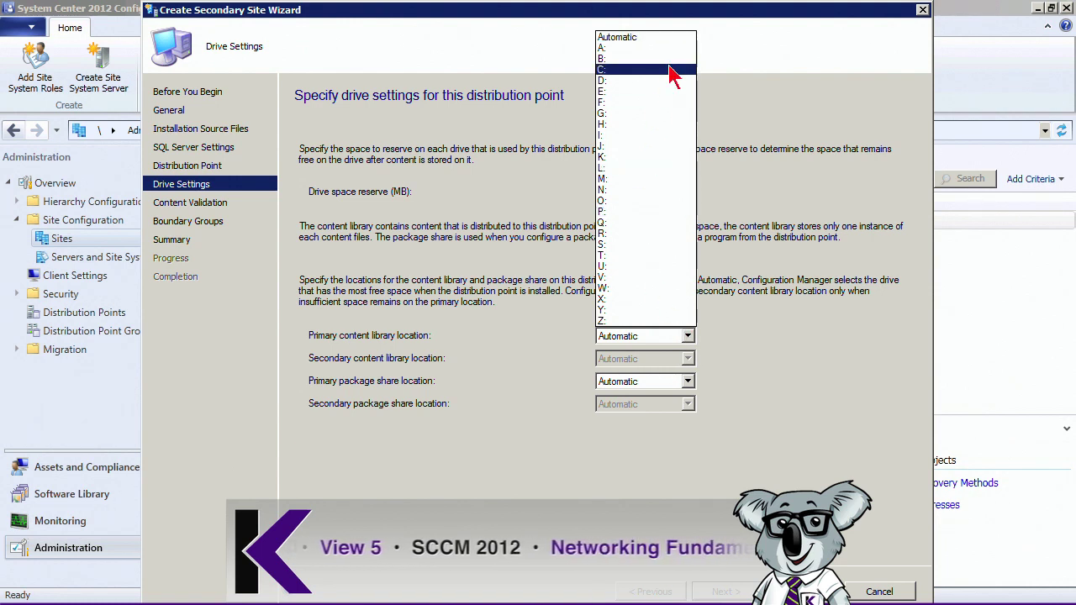
left_click(496, 375)
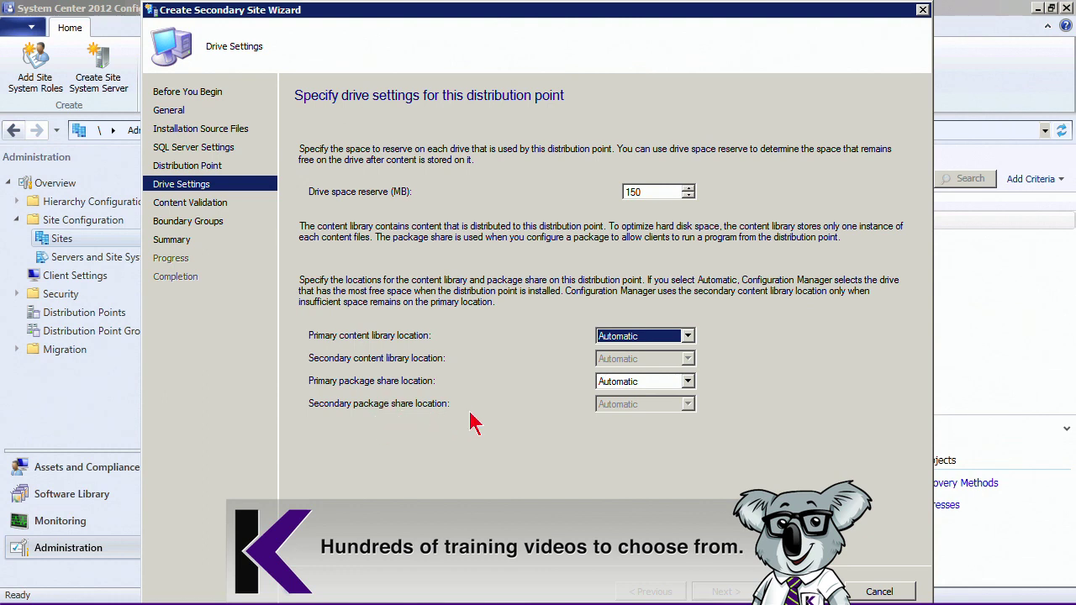
left_click(686, 382)
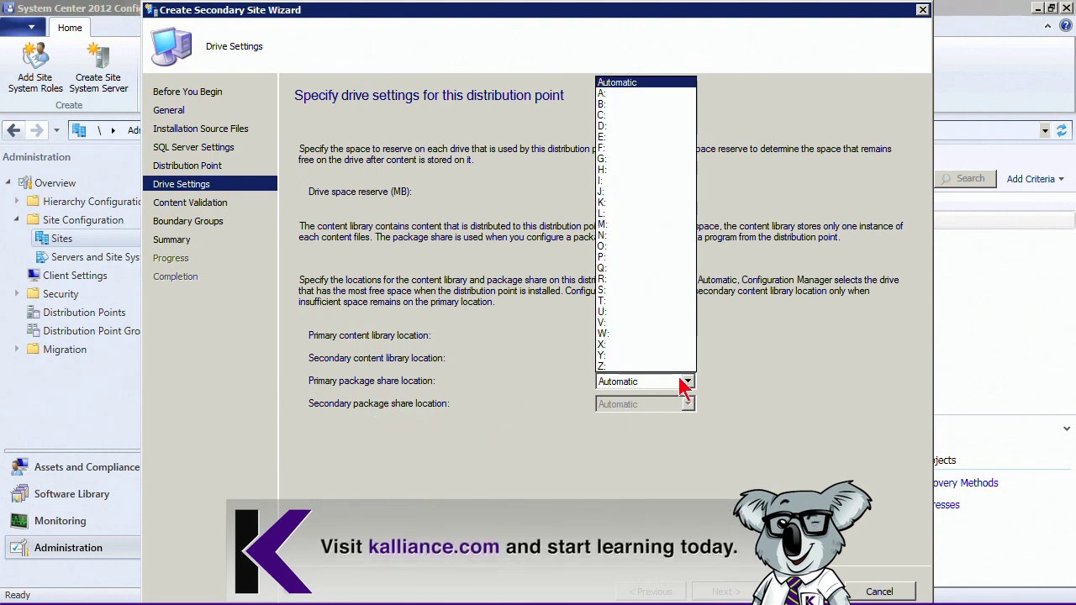
left_click(683, 386)
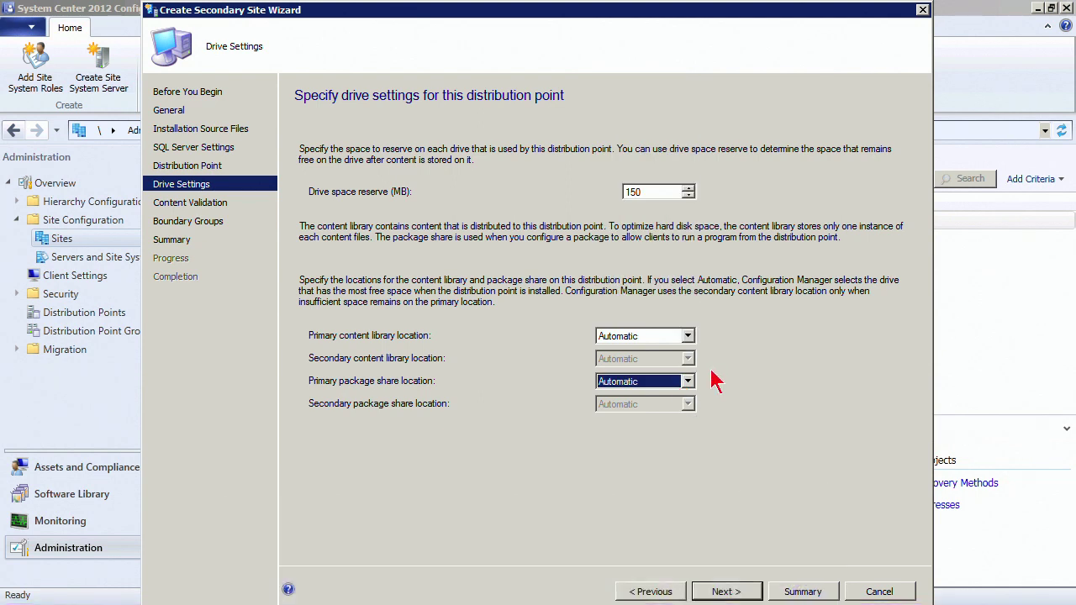
Try scheduled content validation at Lowest (Default) priority, then turn it back off.
left_click(725, 592)
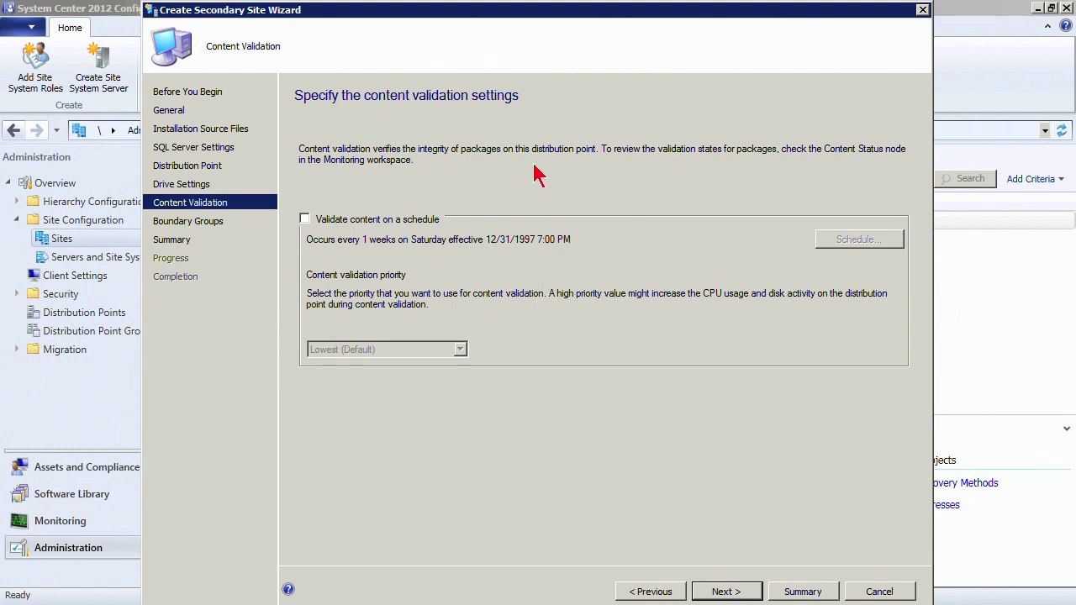
left_click(304, 219)
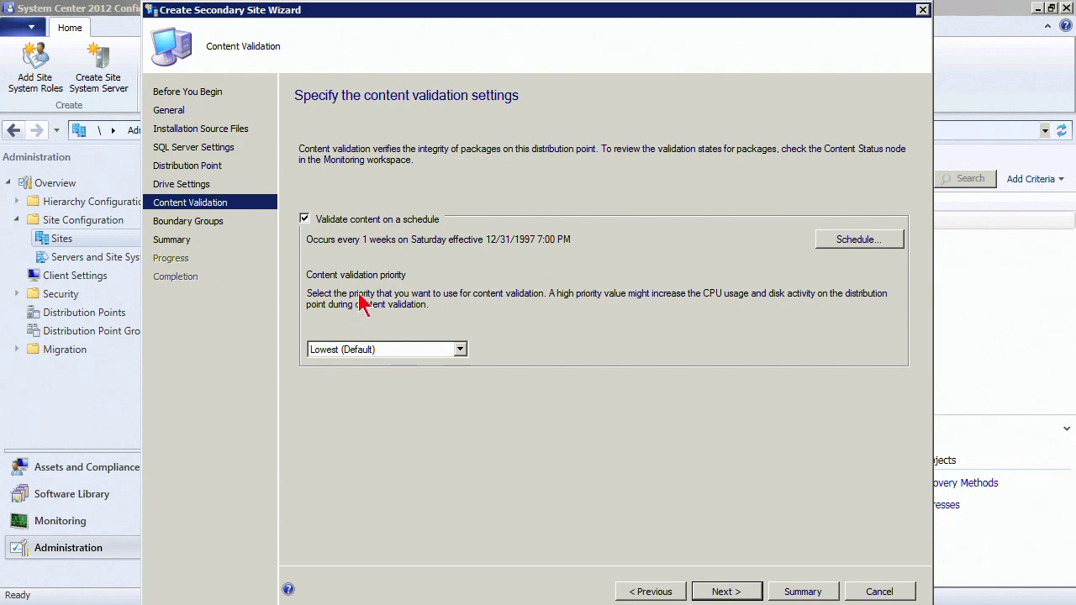
left_click(459, 352)
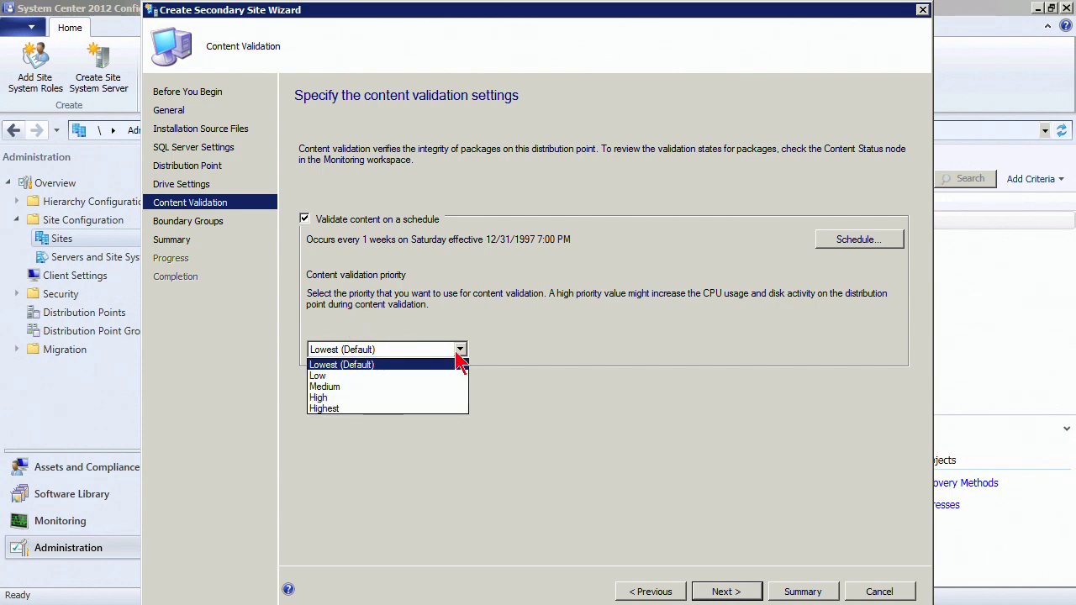
left_click(457, 353)
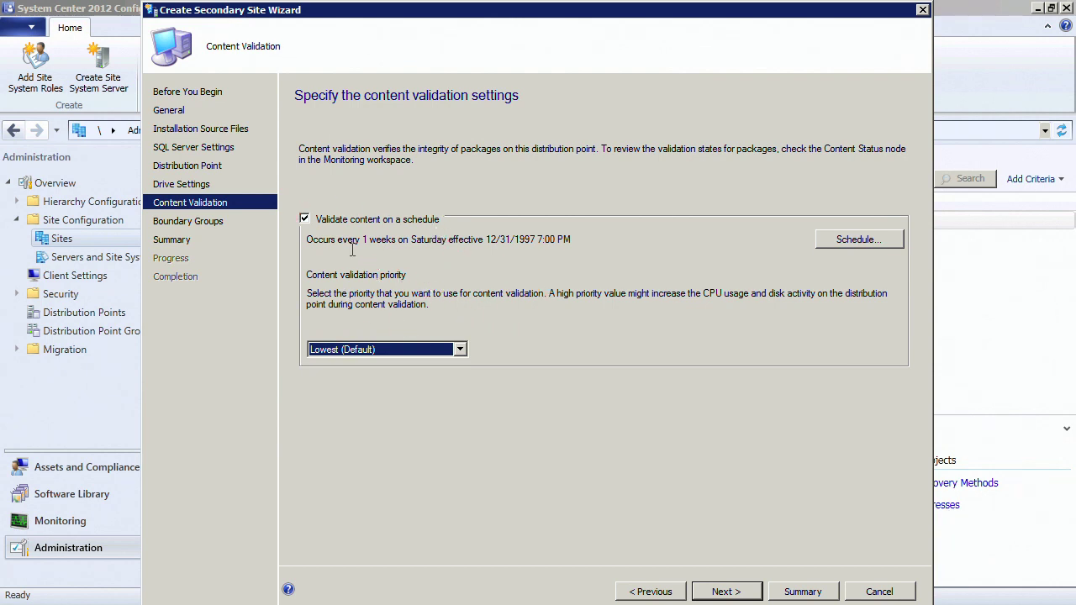
left_click(318, 220)
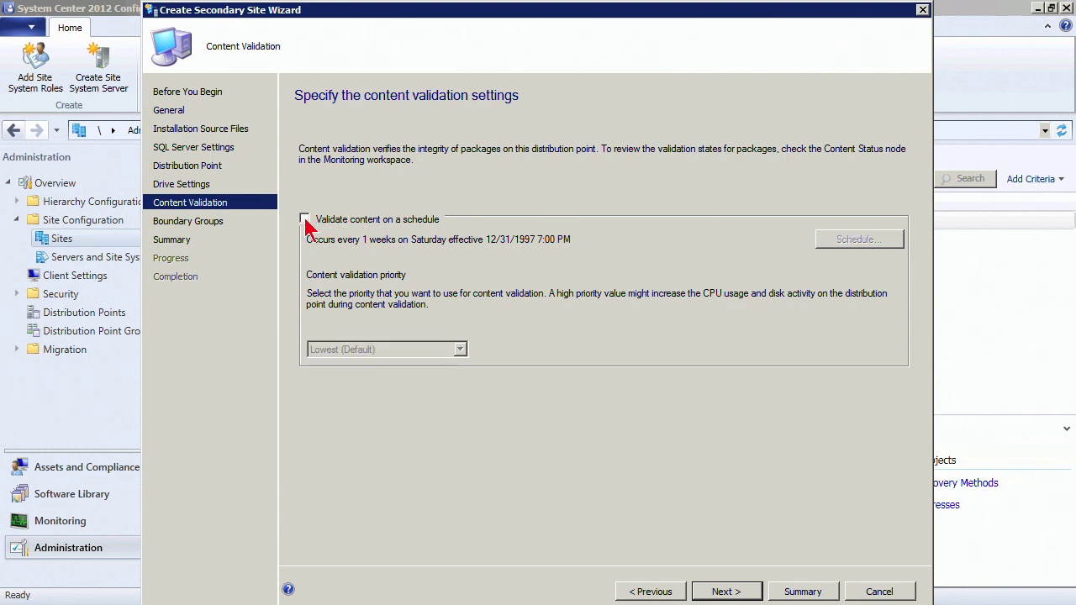